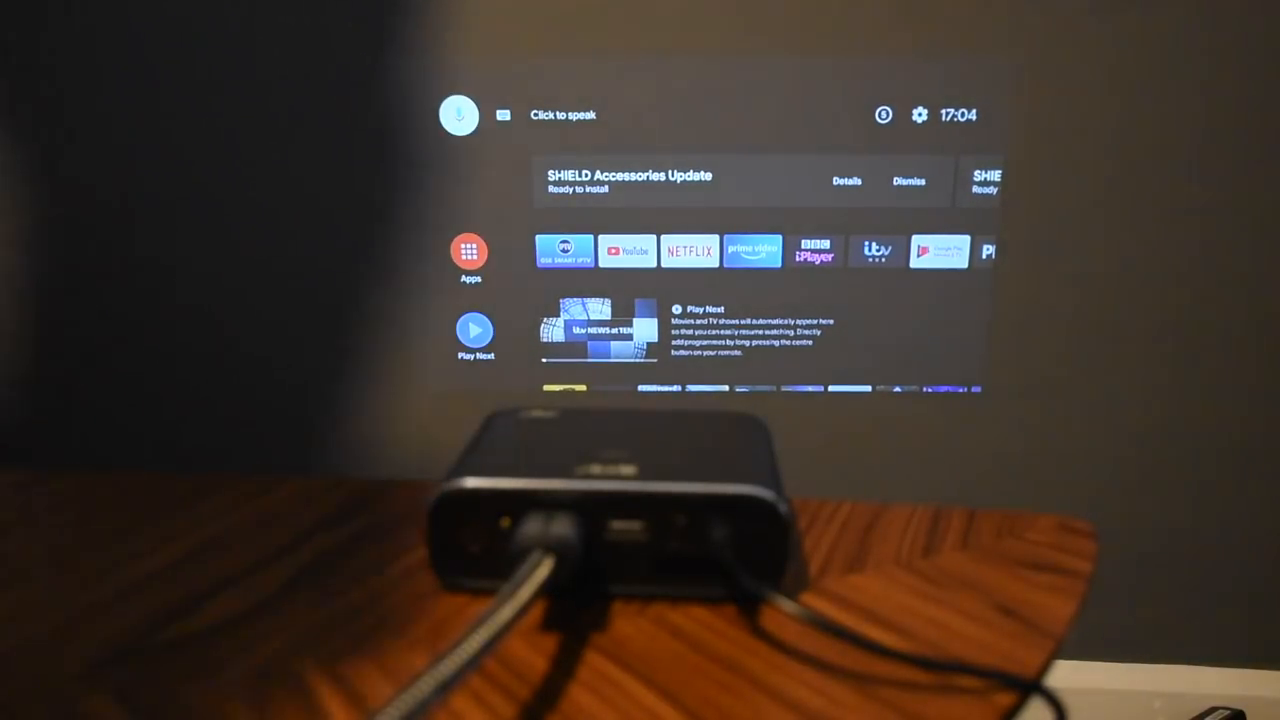
Move the selection onto the SHIELD Accessories Update card on the Android TV screen.
{"action": "key", "text": "Down"}
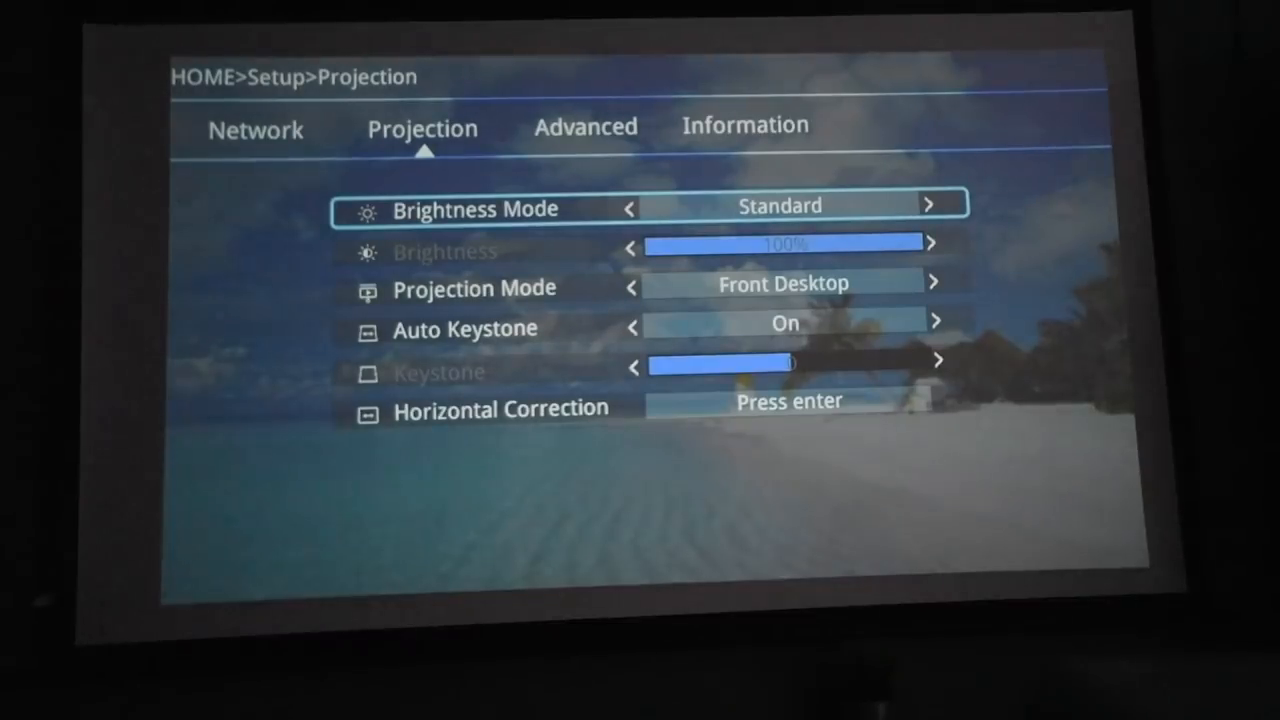
Set Brightness Mode to Customize and cycle Projection Mode through Rear Desktop and Front Ceiling back to Front Desktop.
{"action": "key", "text": "Right"}
{"action": "key", "text": "Right"}
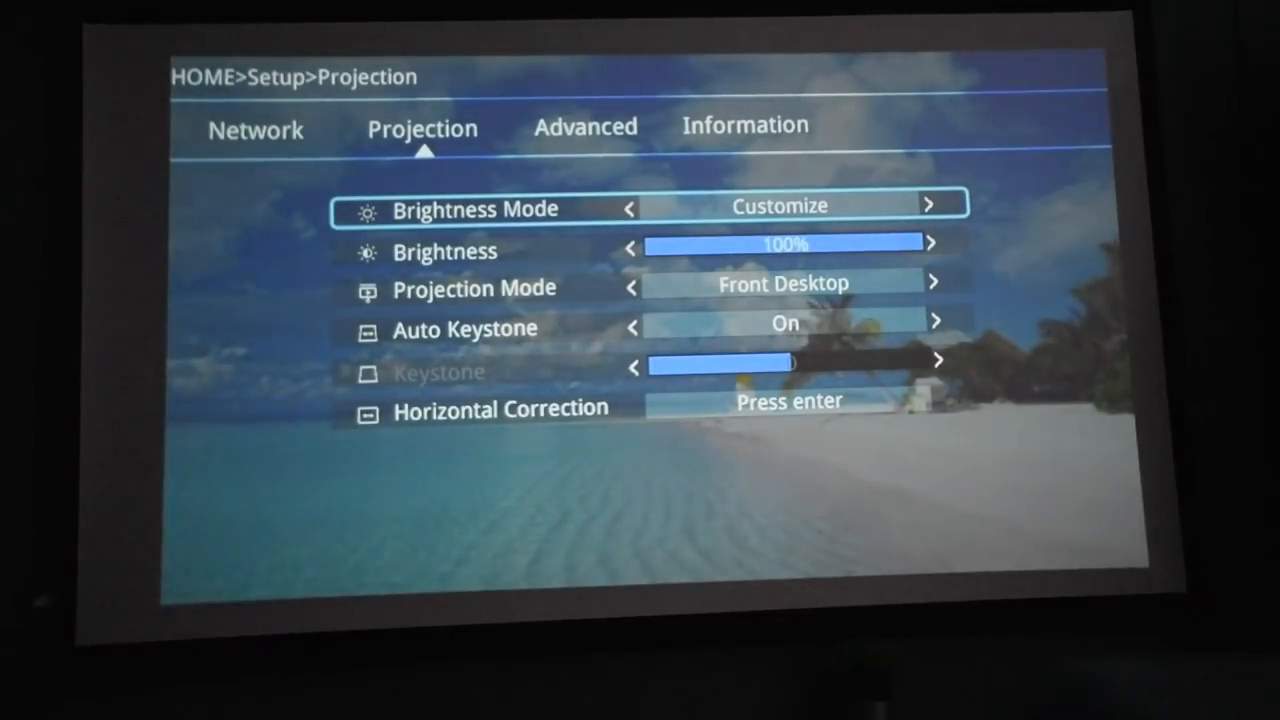
{"action": "key", "text": "Down"}
{"action": "key", "text": "Down"}
{"action": "key", "text": "Right"}
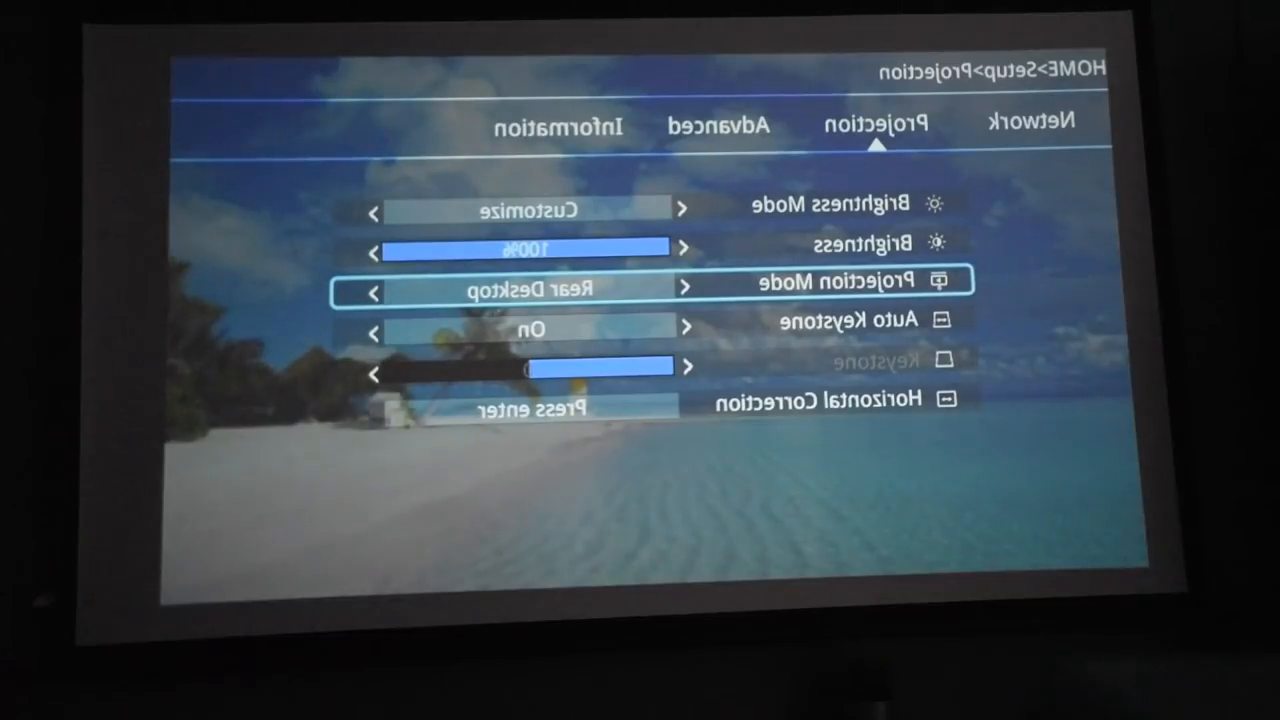
{"action": "key", "text": "Right"}
{"action": "key", "text": "Right"}
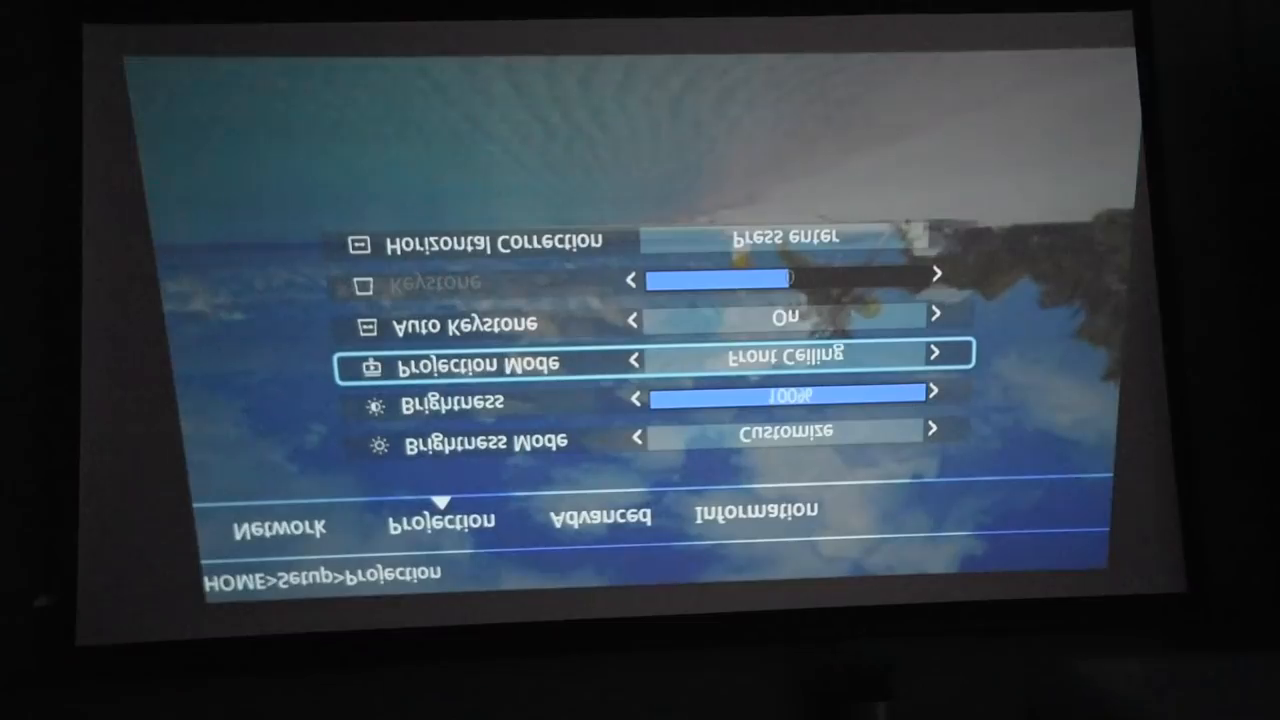
{"action": "key", "text": "Right"}
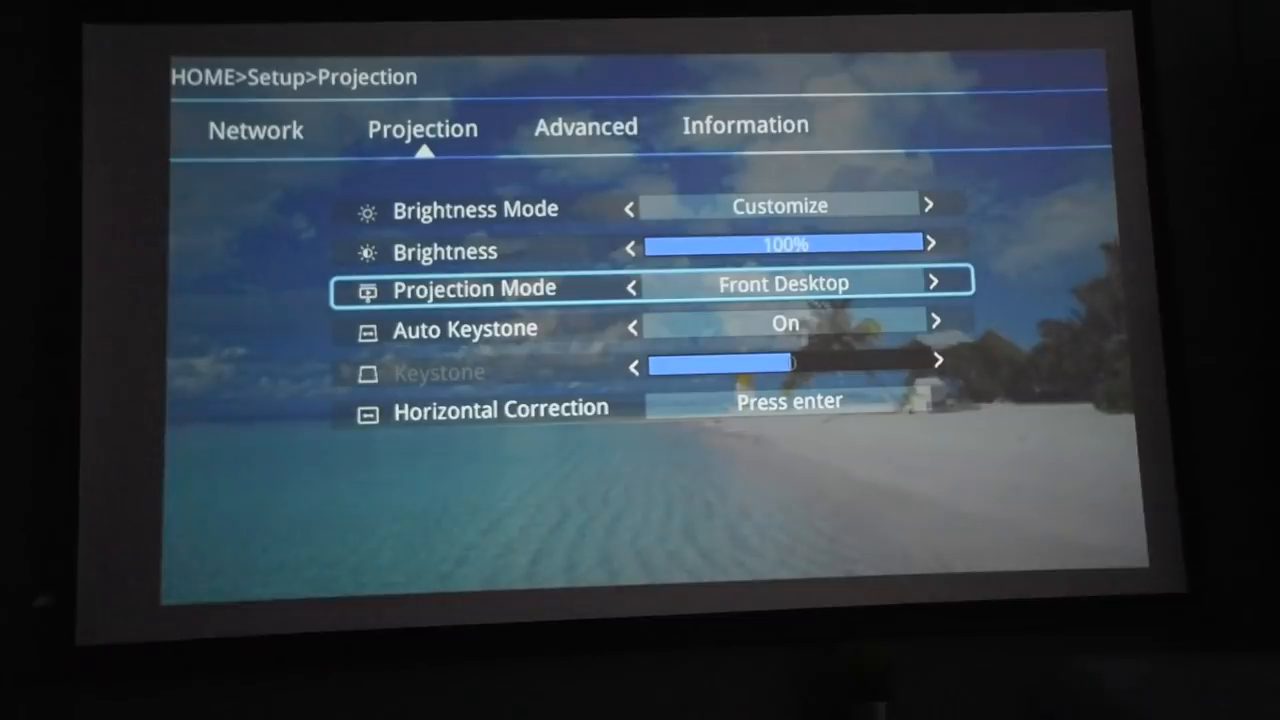
Start Horizontal Correction twice and cancel the levelling warning each time.
{"action": "key", "text": "Down"}
{"action": "key", "text": "Down"}
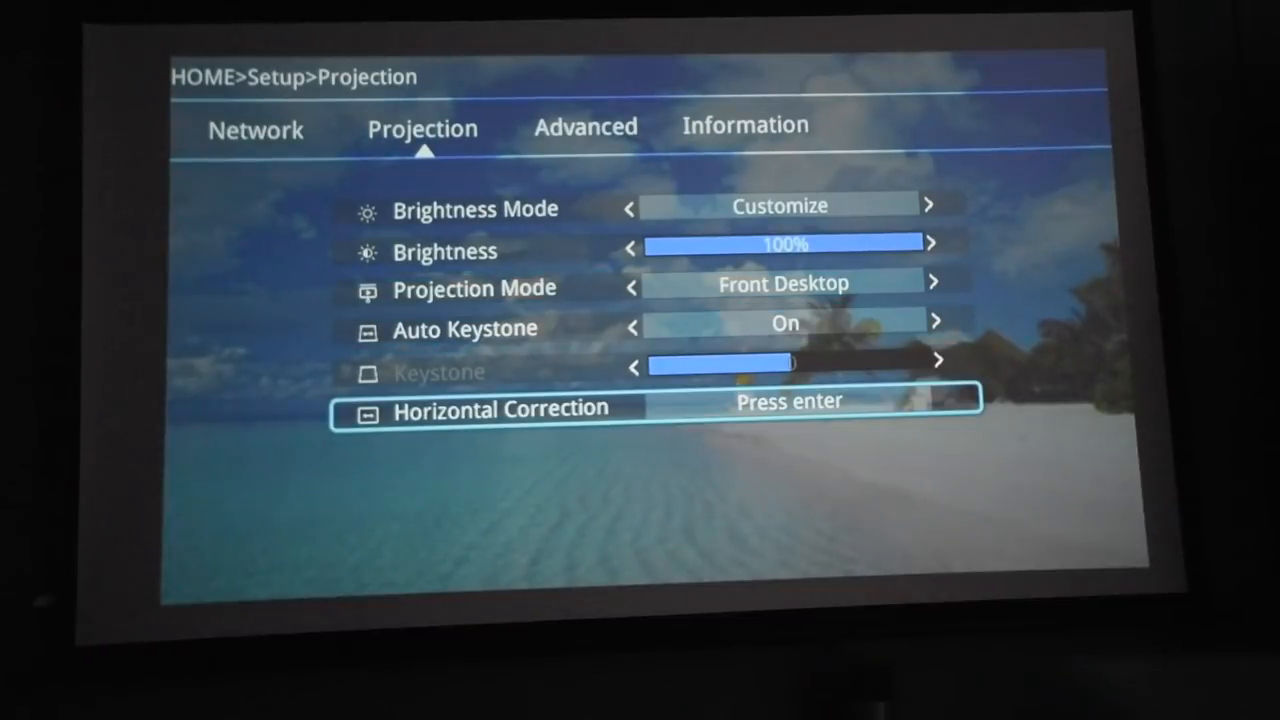
{"action": "key", "text": "Return"}
{"action": "key", "text": "Left"}
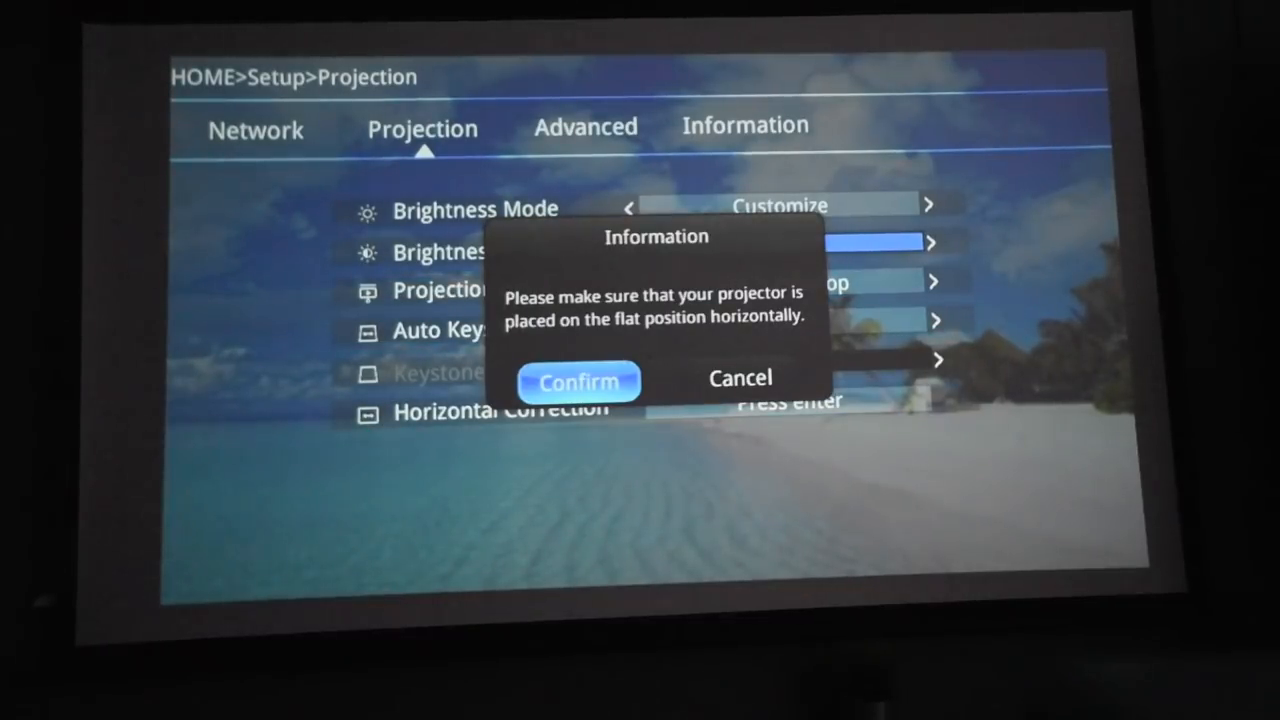
{"action": "key", "text": "Return"}
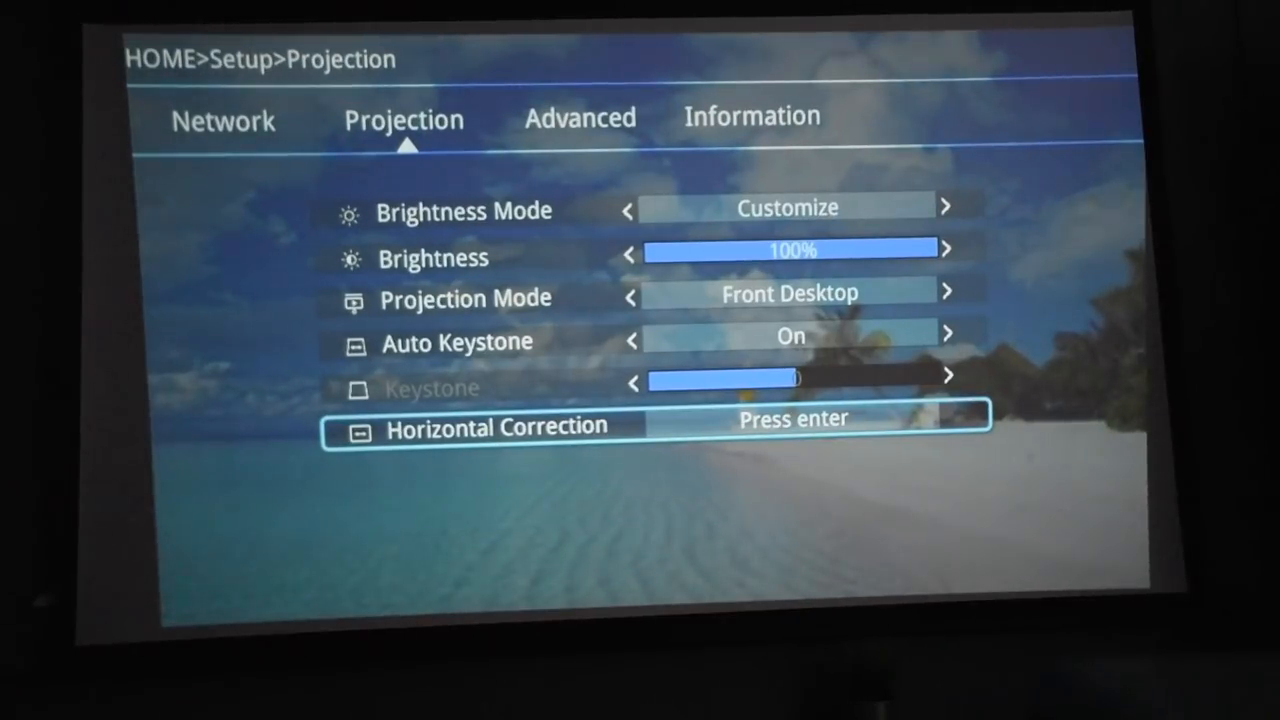
{"action": "key", "text": "Return"}
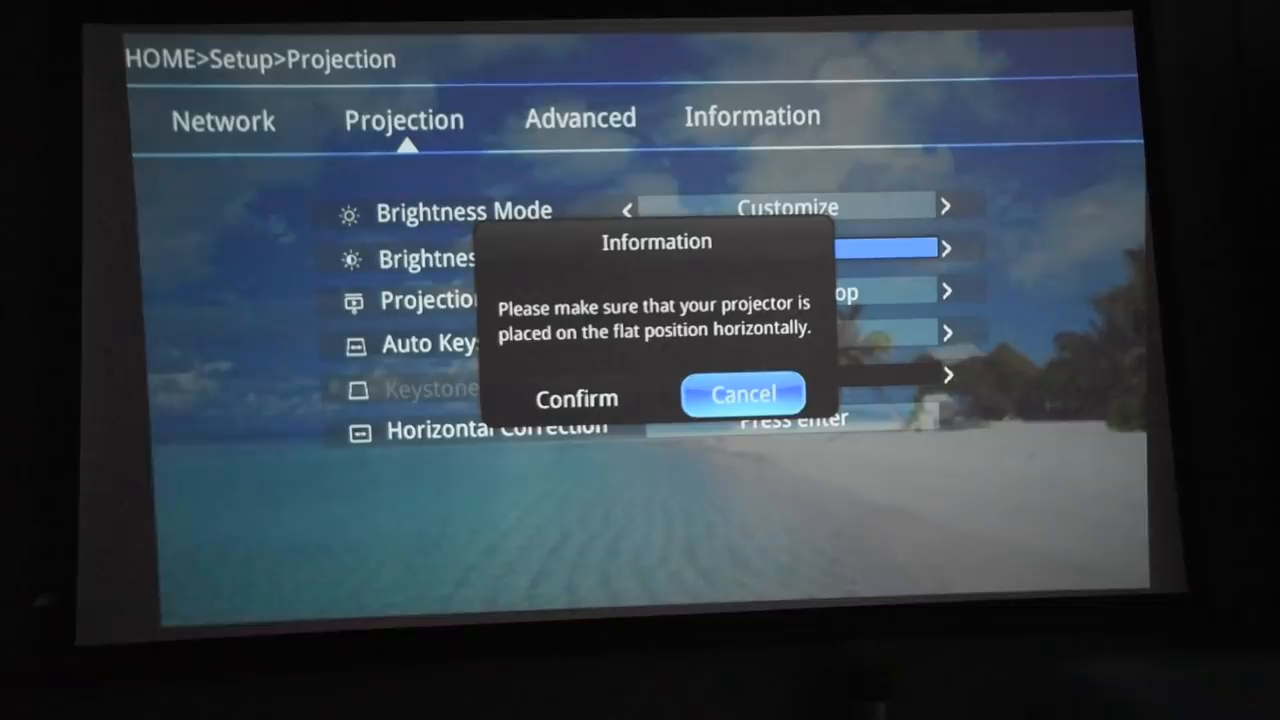
{"action": "key", "text": "Left"}
{"action": "key", "text": "Right"}
{"action": "key", "text": "Return"}
Leave the Projection list and switch to the Advanced settings page.
{"action": "key", "text": "Escape"}
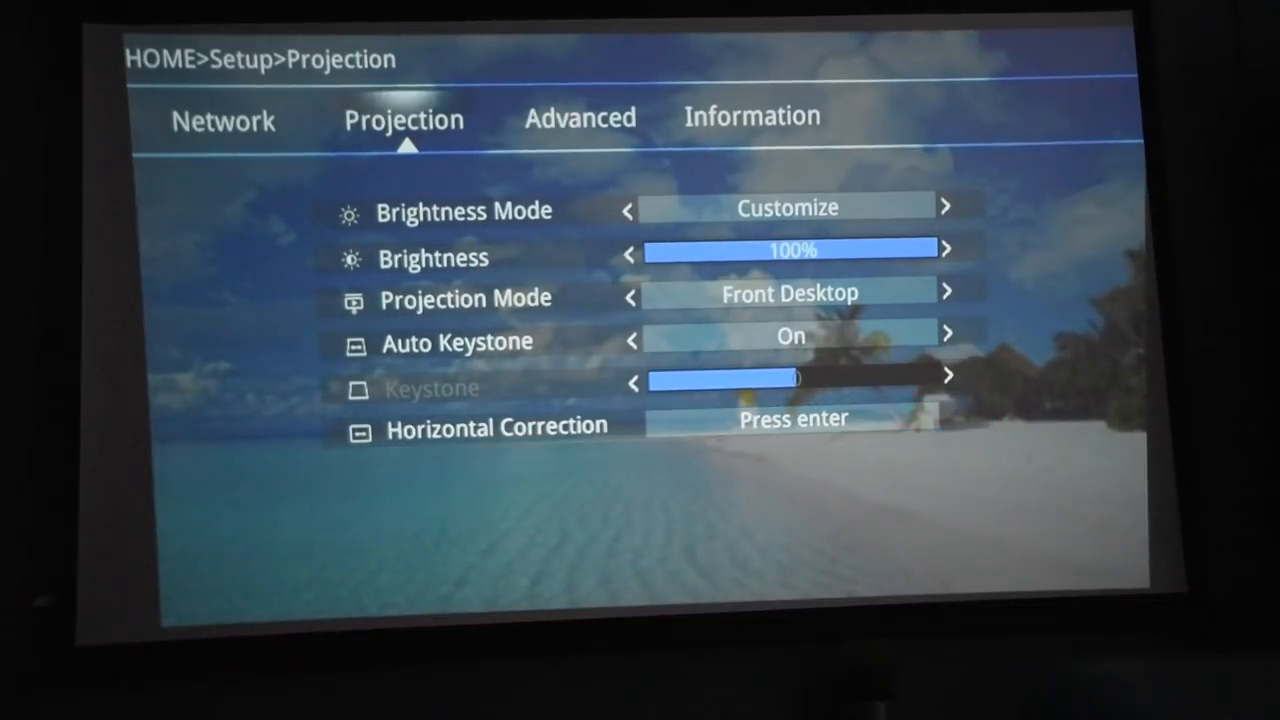
{"action": "key", "text": "Right"}
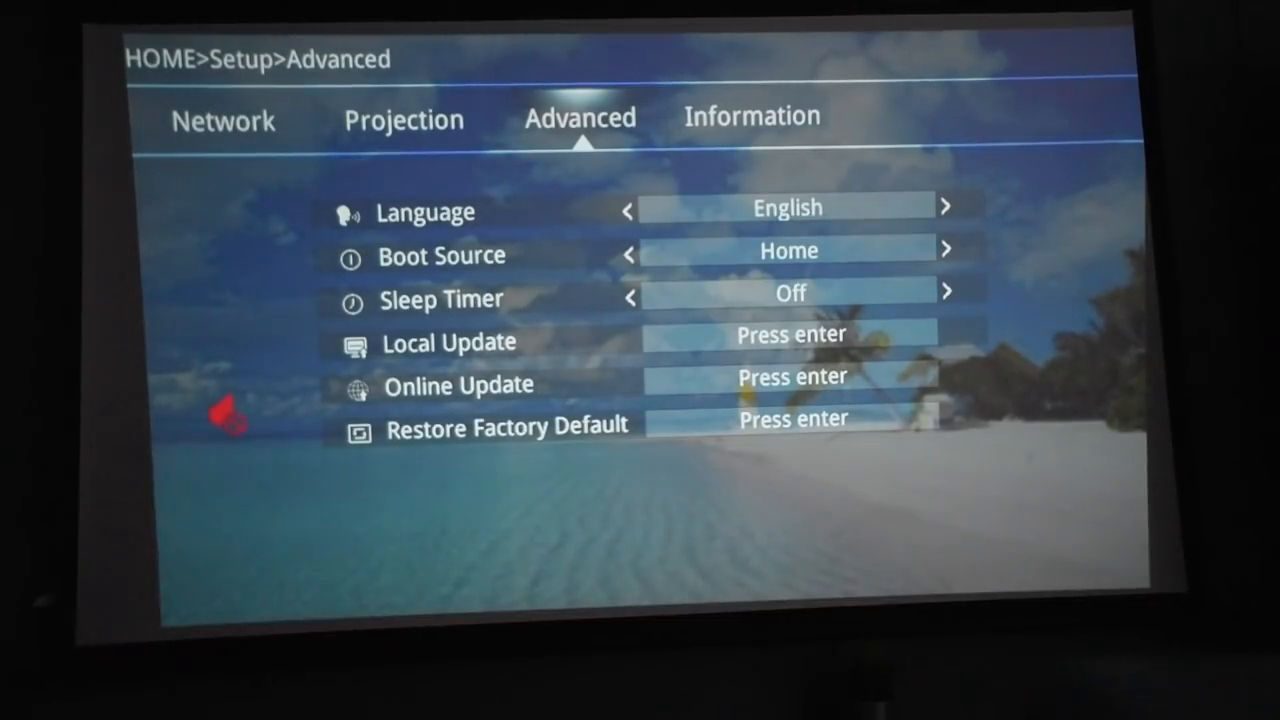
Start Local Update, view the USB drive and power warning, and cancel it without updating.
{"action": "key", "text": "Down"}
{"action": "key", "text": "Down"}
{"action": "key", "text": "Down"}
{"action": "key", "text": "Down"}
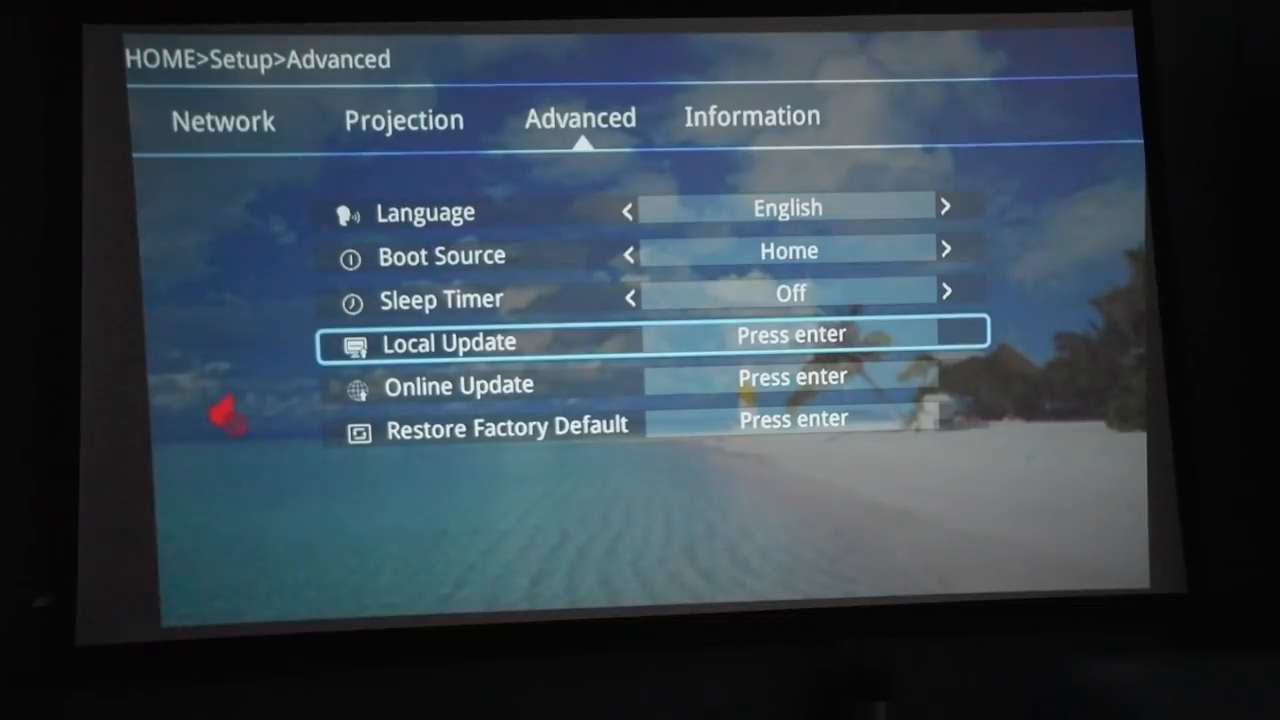
{"action": "key", "text": "Down"}
{"action": "key", "text": "Return"}
{"action": "key", "text": "Left"}
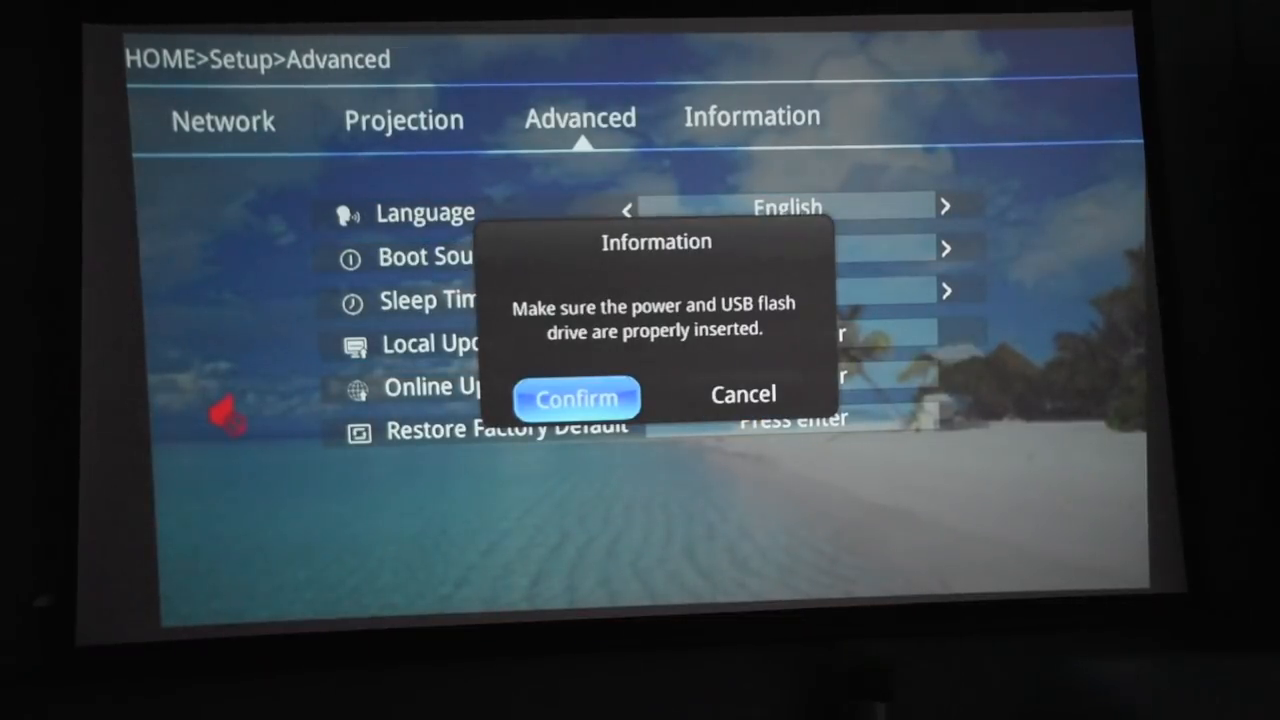
{"action": "key", "text": "Right"}
{"action": "key", "text": "Return"}
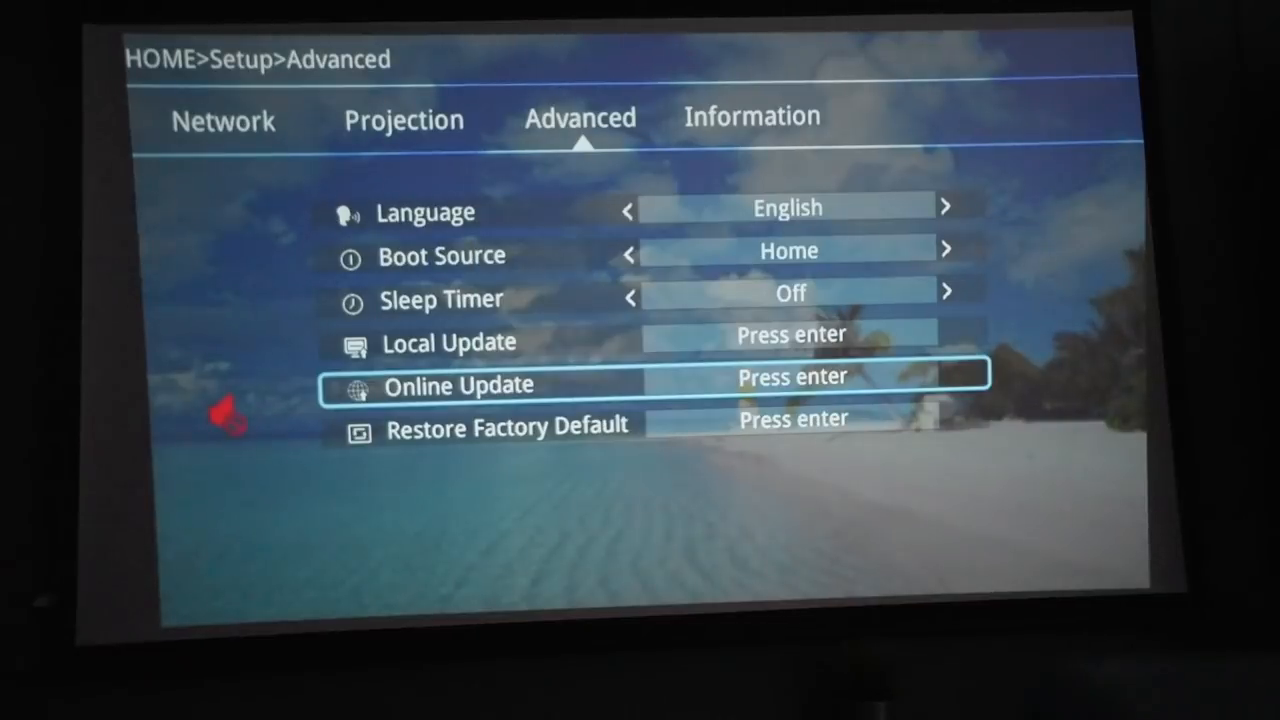
{"action": "key", "text": "Up"}
Return to the home screen and open the iOS Cast source's mirroring instructions.
{"action": "key", "text": "Home"}
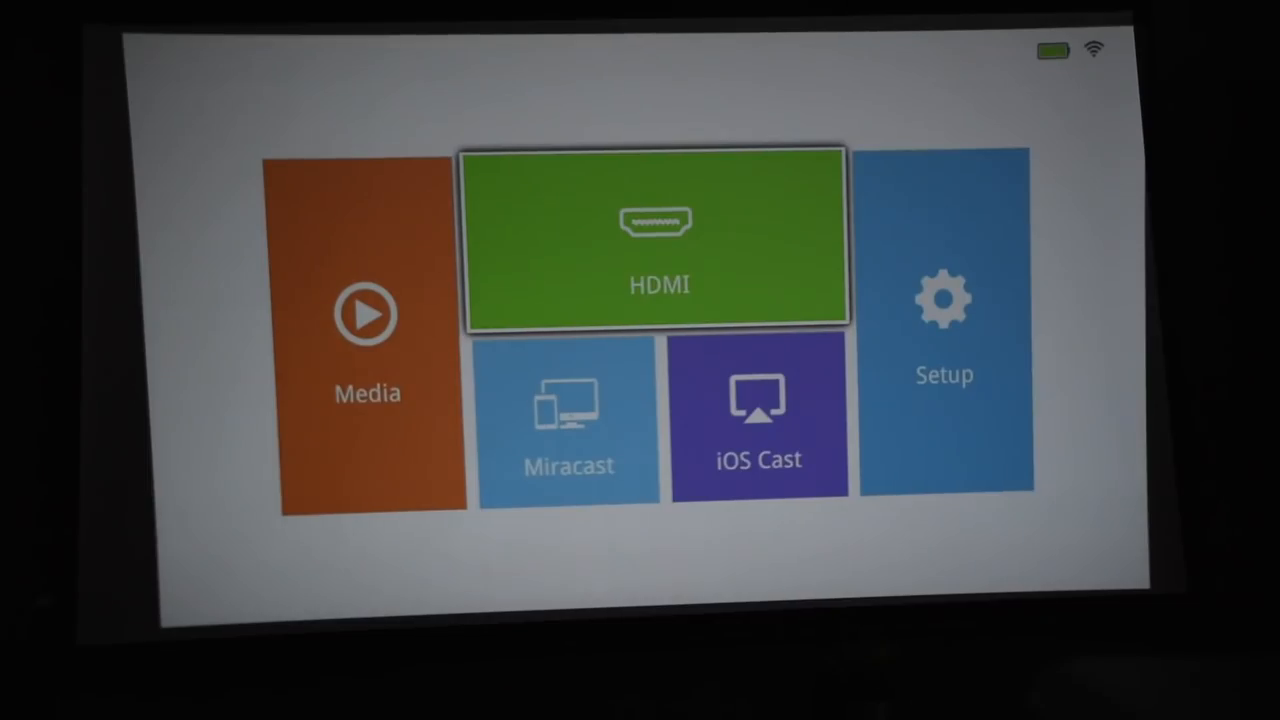
{"action": "key", "text": "Down"}
{"action": "key", "text": "Right"}
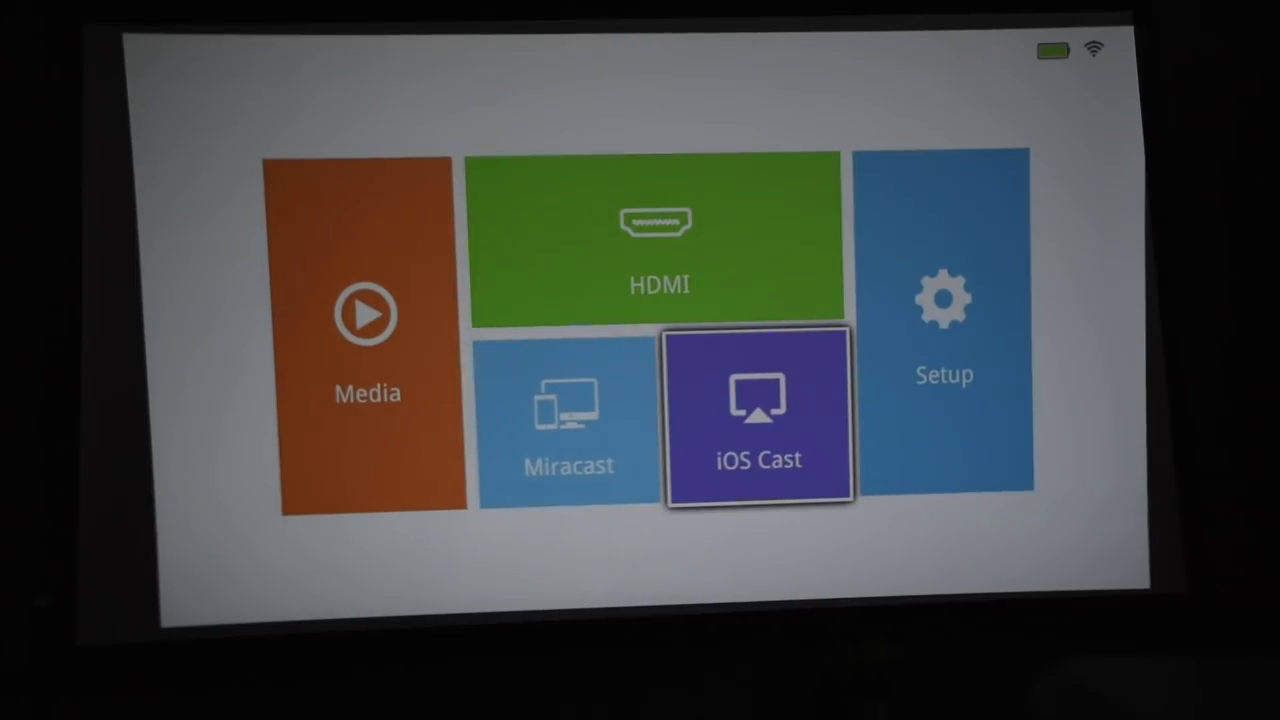
{"action": "key", "text": "Return"}
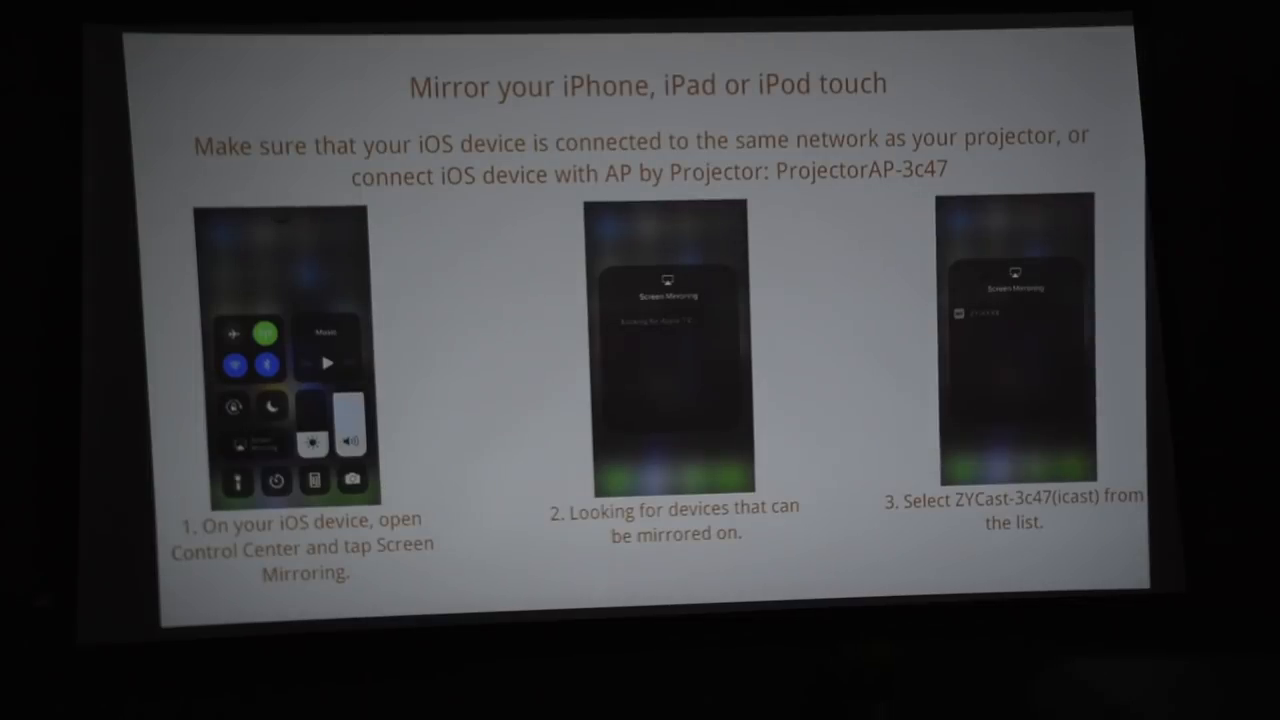